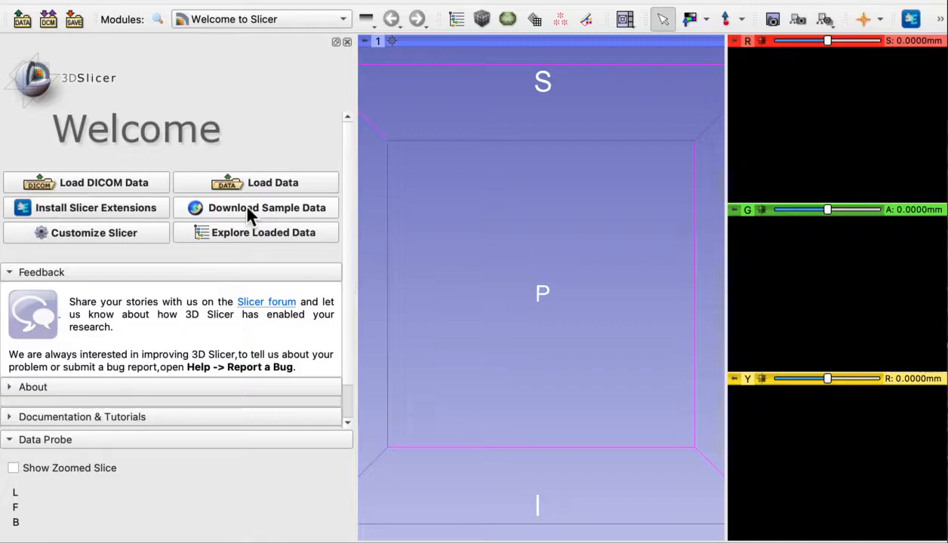
Step: Load the CTACardio sample data set and switch to the Segment Editor module
left_click(243, 213)
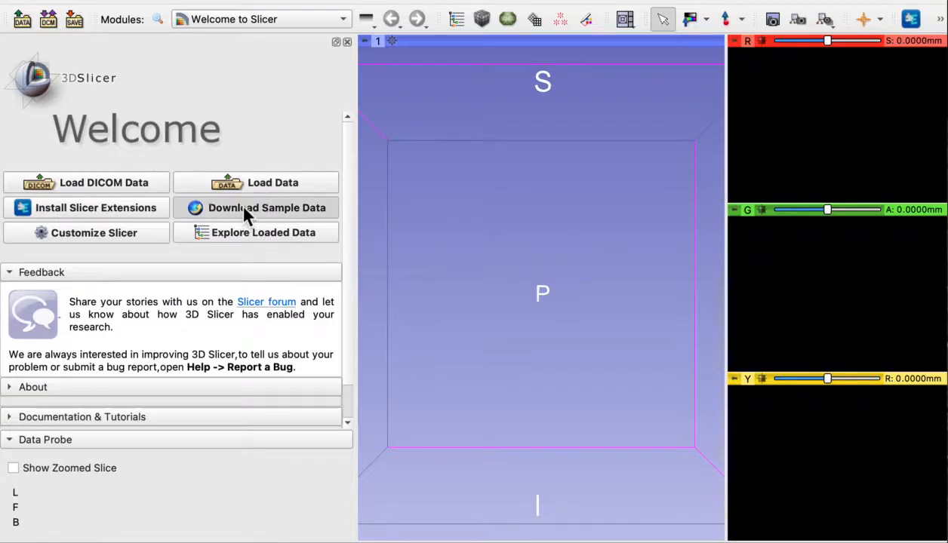
left_click(328, 223)
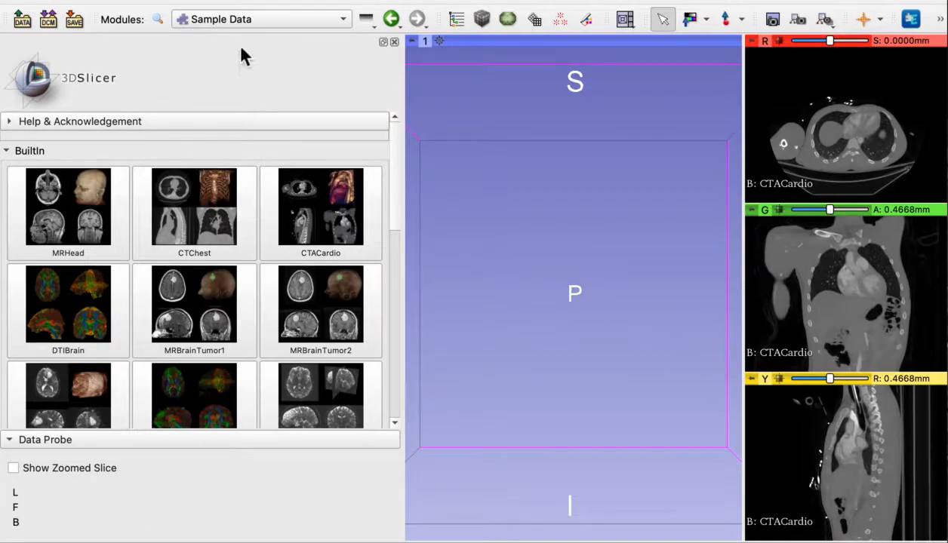
left_click(272, 23)
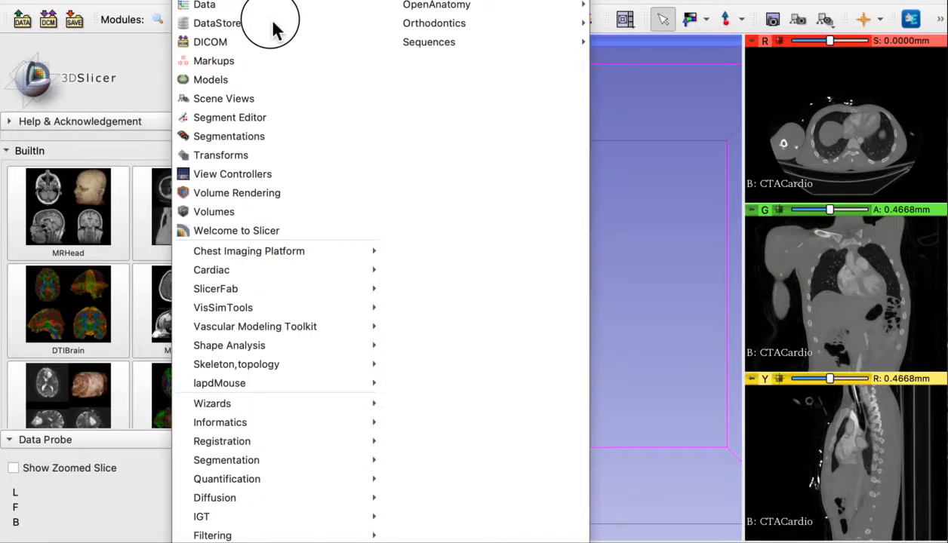
left_click(272, 119)
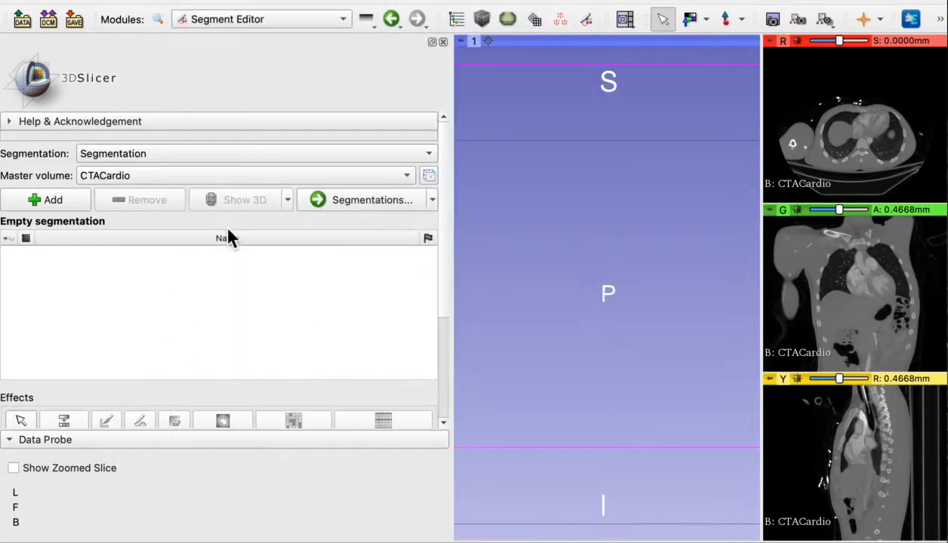
Step: Enlarge and centre the heart in the axial, coronal and sagittal slice views for closer examination
left_click(852, 160)
right_click_drag(854, 163, 842, 368)
right_click_drag(846, 438, 846, 532)
middle_click_drag(853, 471, 831, 508)
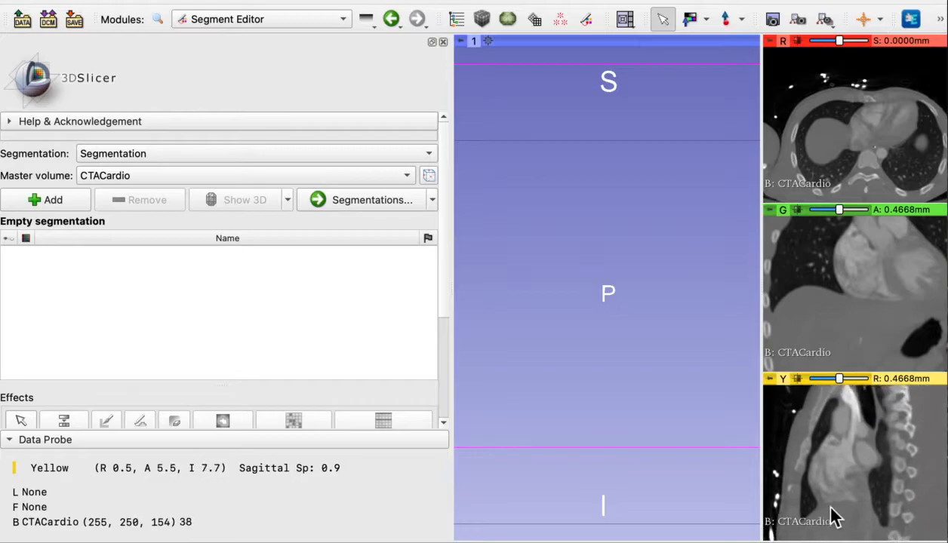
scroll(833, 508, "up", 1)
mouse_move(856, 460)
middle_mouse_down()
mouse_move(873, 486)
mouse_move(861, 468)
middle_mouse_up()
middle_click_drag(877, 289, 861, 324)
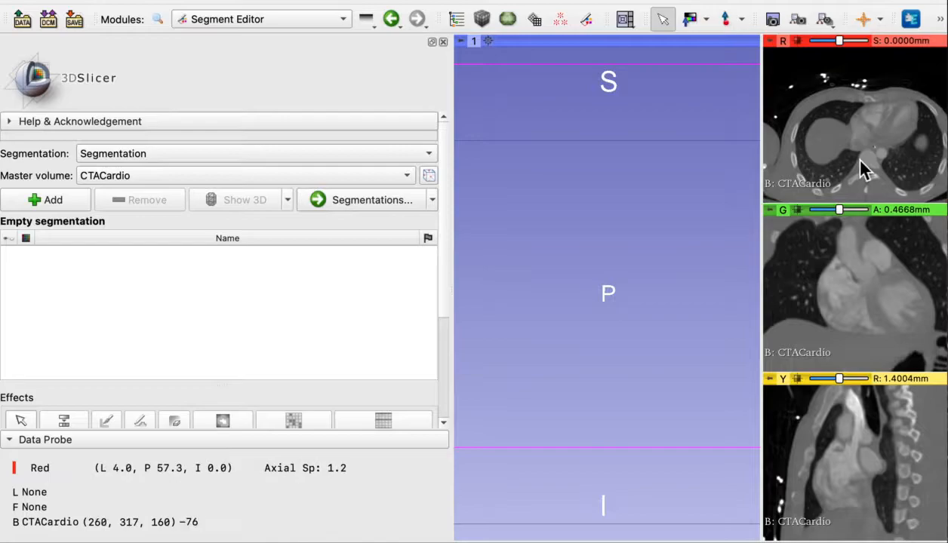
middle_click_drag(861, 162, 852, 144)
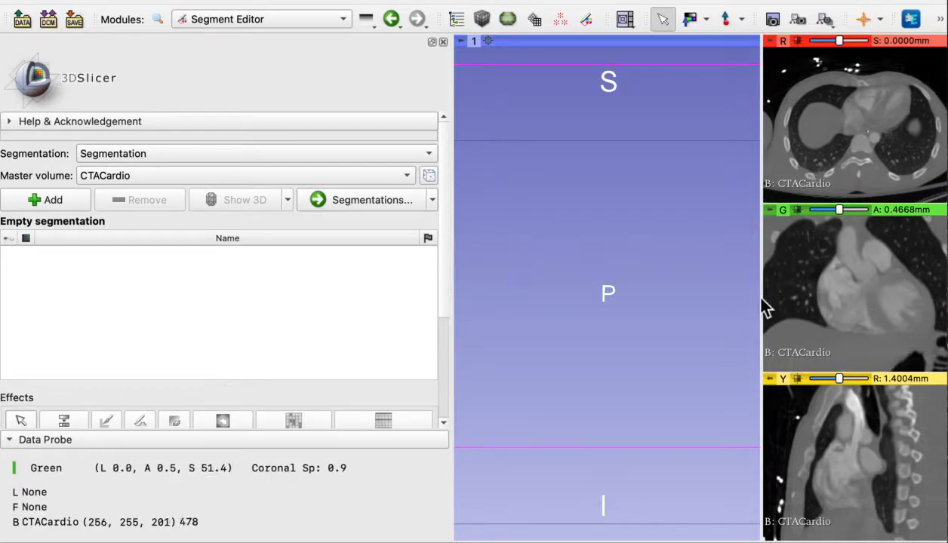
Step: Add a new segment to the segmentation and name it "mask"
left_click(54, 201)
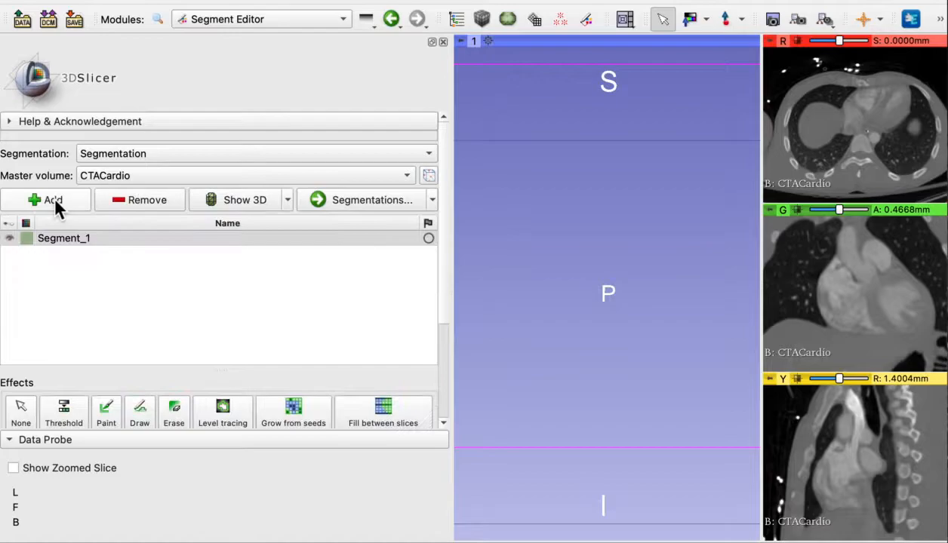
double_click(59, 240)
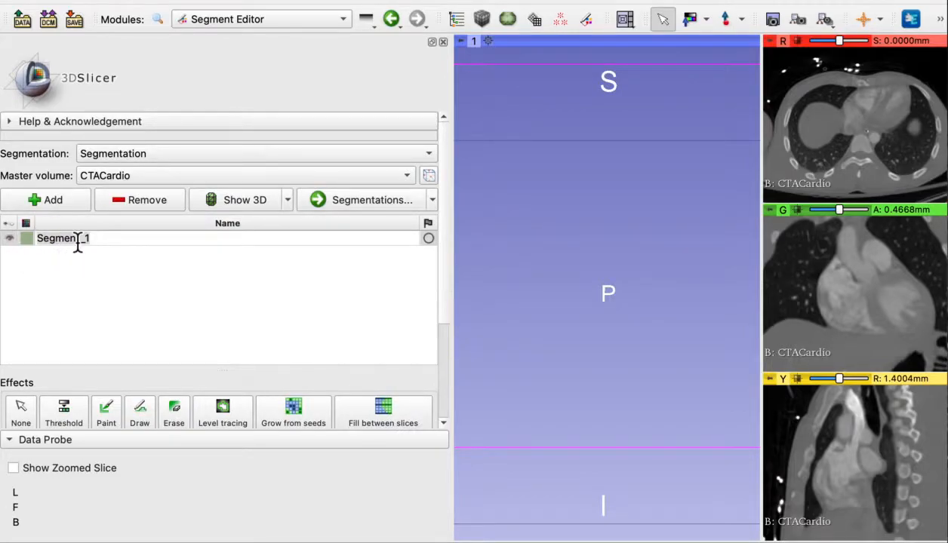
type("mask")
left_click(55, 239)
left_click(86, 291)
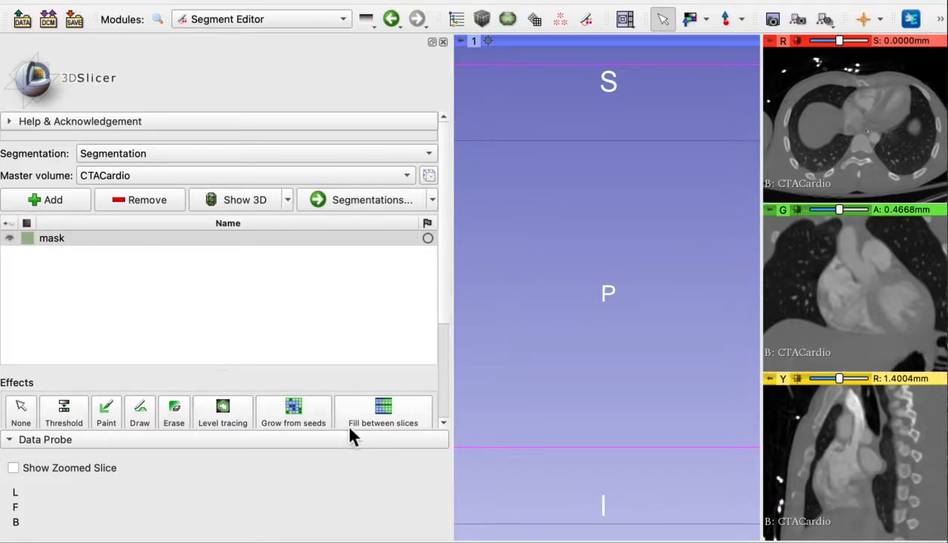
Step: Fill the mask segment by applying a Threshold with an intensity range of 140 to 3532
scroll(194, 406, "down", 3)
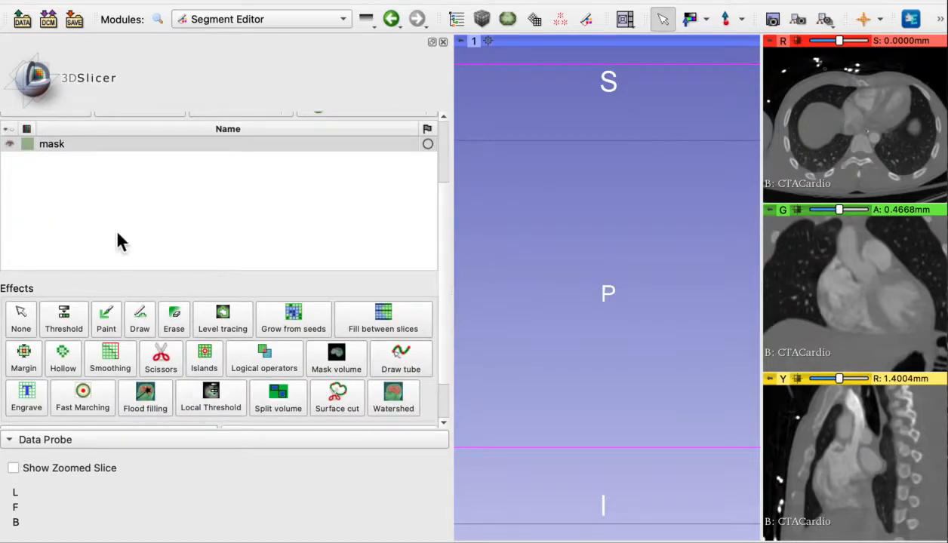
scroll(117, 242, "up", 3)
scroll(76, 354, "down", 3)
left_click(65, 323)
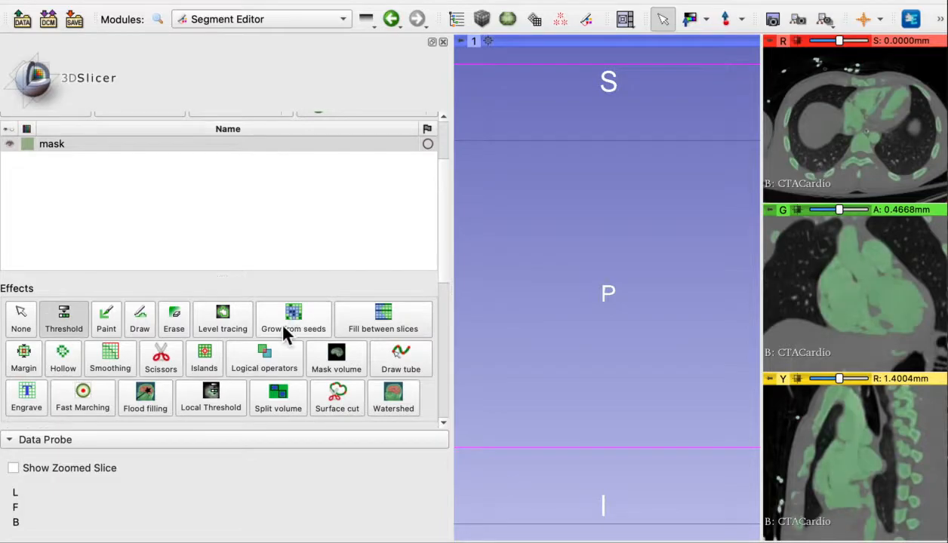
scroll(285, 331, "down", 4)
scroll(283, 329, "down", 3)
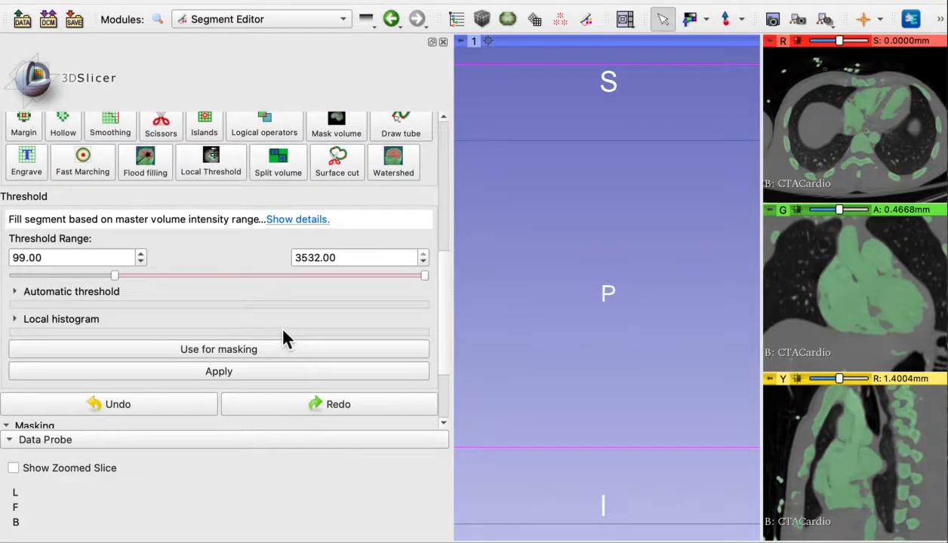
scroll(283, 332, "down", 2)
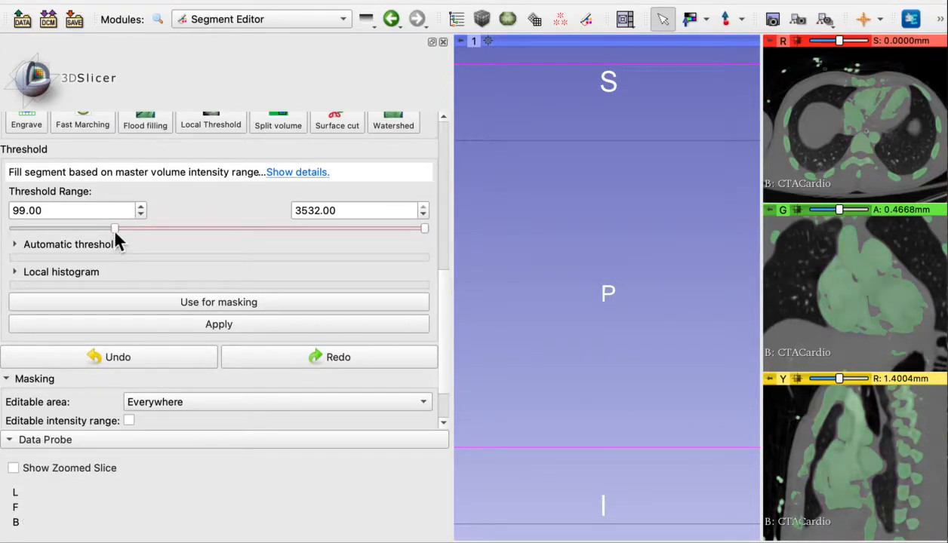
left_click_drag(115, 234, 118, 231)
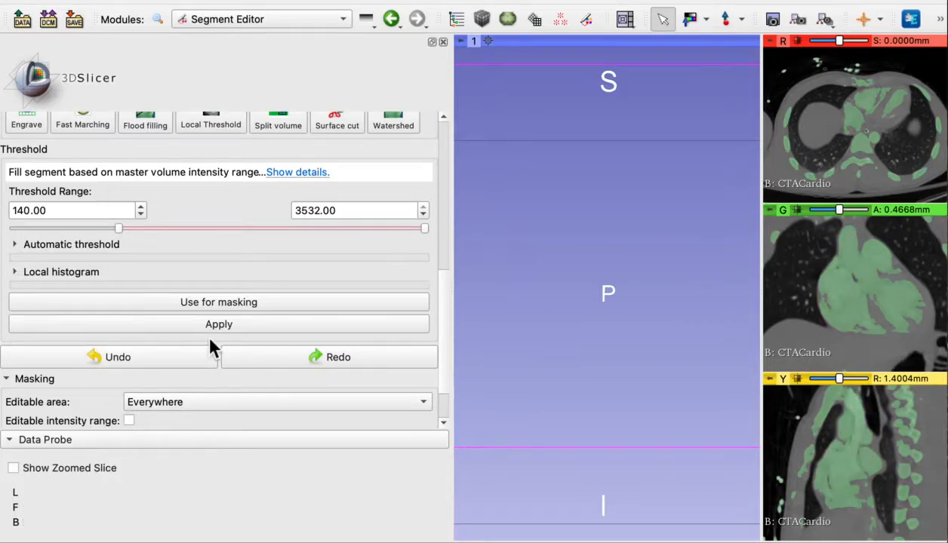
left_click(232, 324)
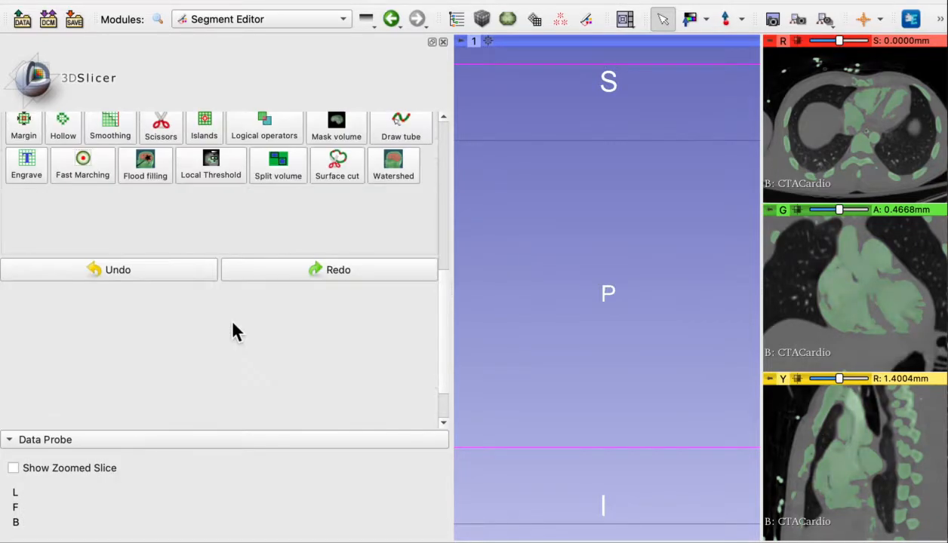
Step: Display the mask segment in 3D and inspect the chest model from several angles
scroll(232, 332, "up", 5)
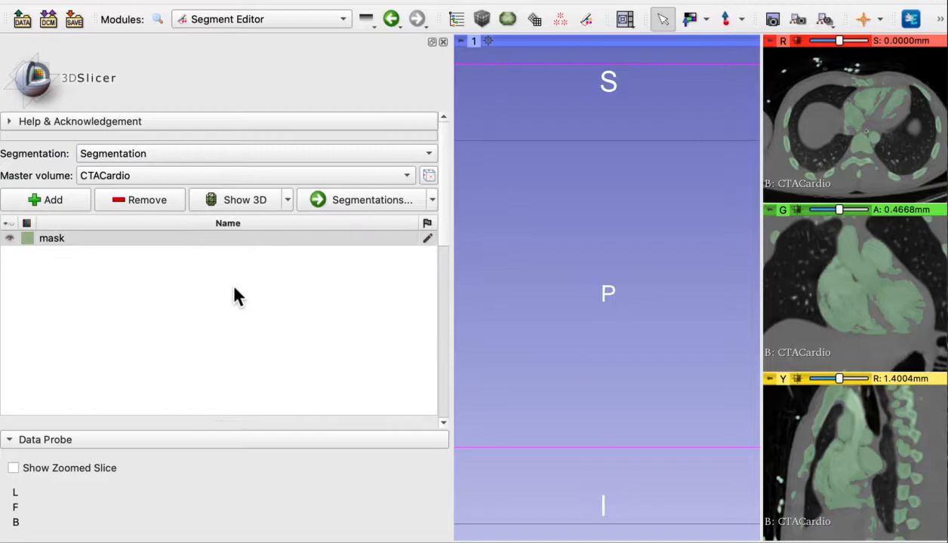
left_click(251, 204)
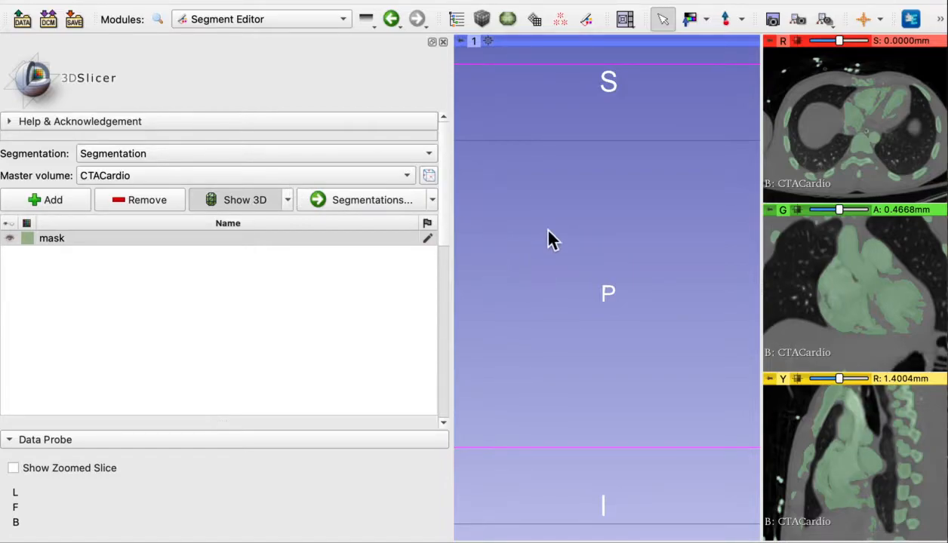
scroll(611, 305, "up", 3)
scroll(611, 316, "down", 5)
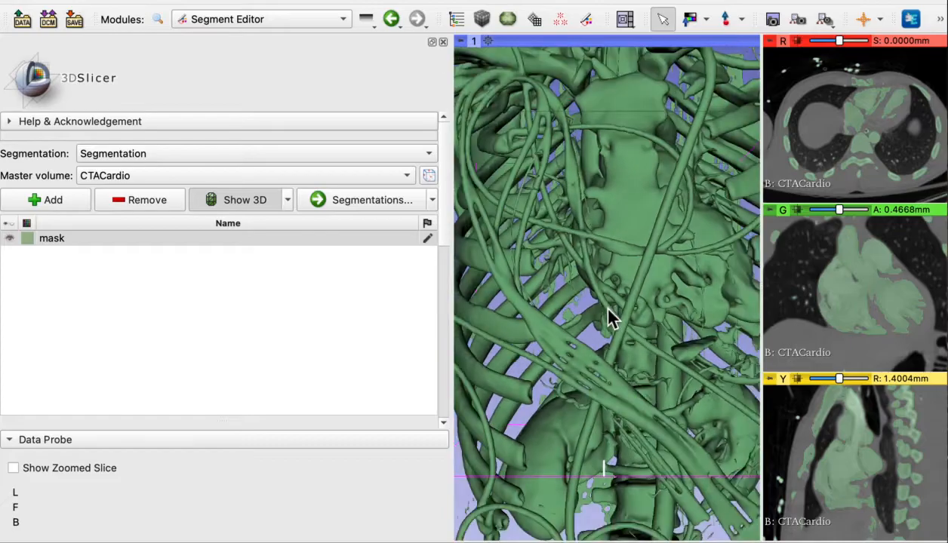
scroll(598, 301, "up", 4)
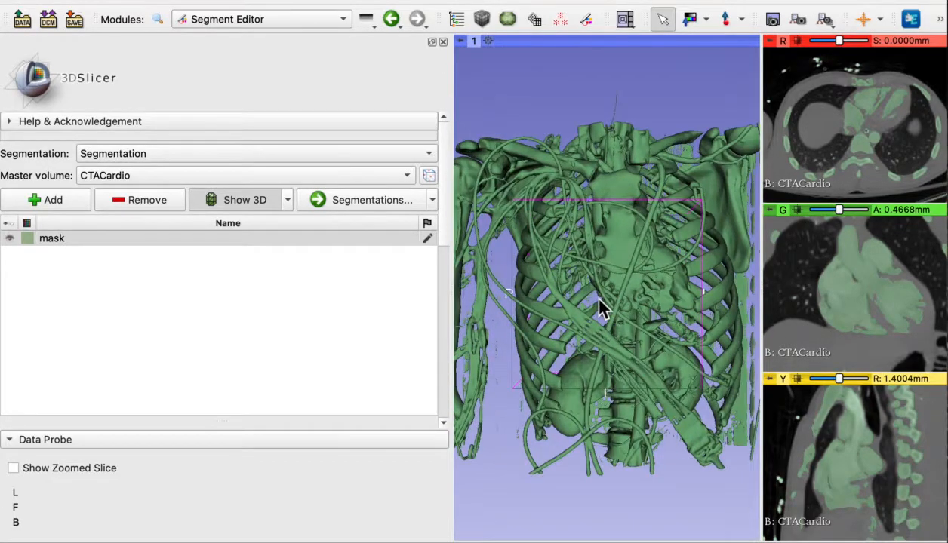
left_click_drag(596, 313, 609, 289)
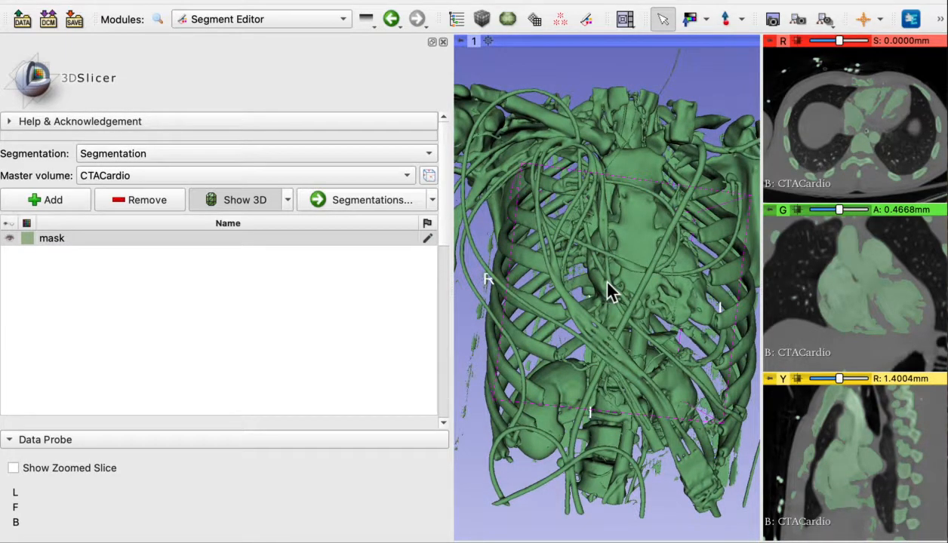
left_click_drag(615, 296, 601, 274)
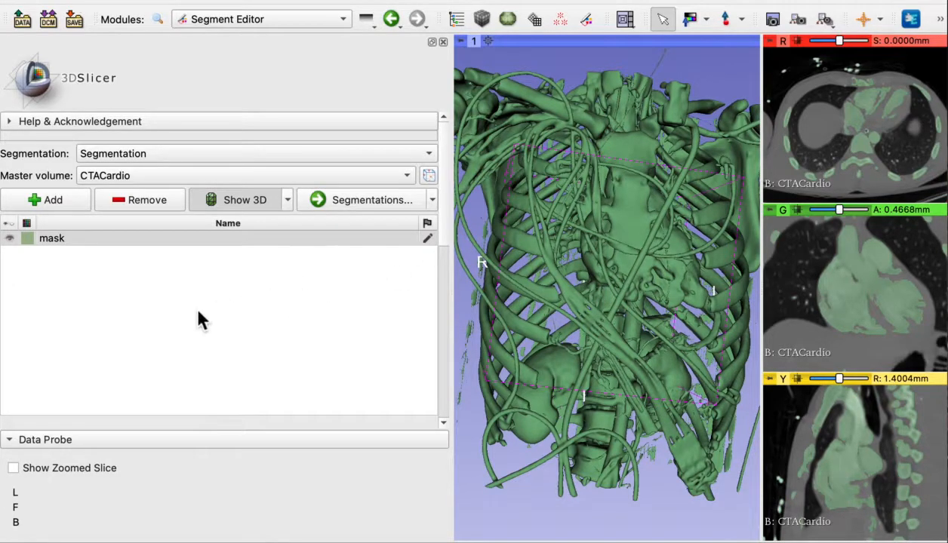
Step: Apply the Islands effect to the mask segment, keeping only the largest island
scroll(198, 319, "down", 5)
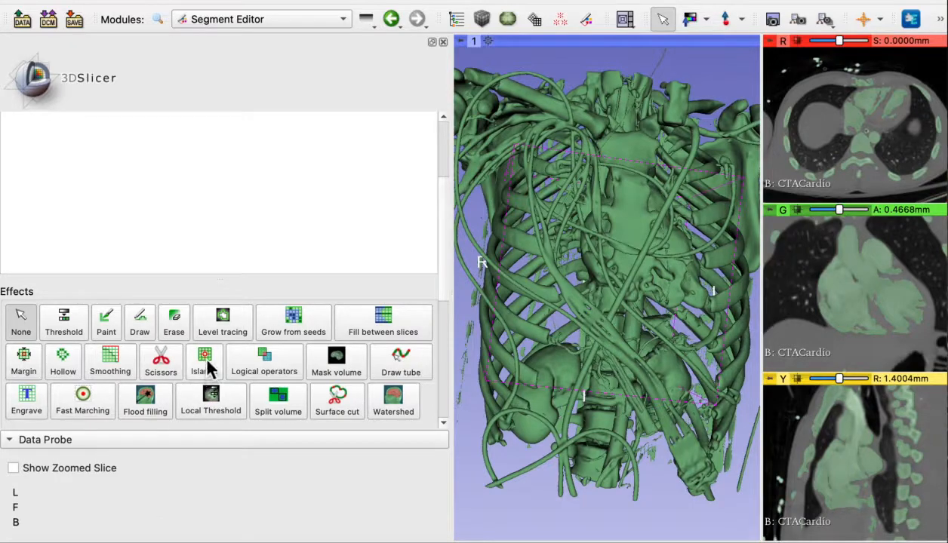
left_click_drag(456, 298, 351, 336)
scroll(571, 337, "up", 5)
scroll(571, 336, "down", 7)
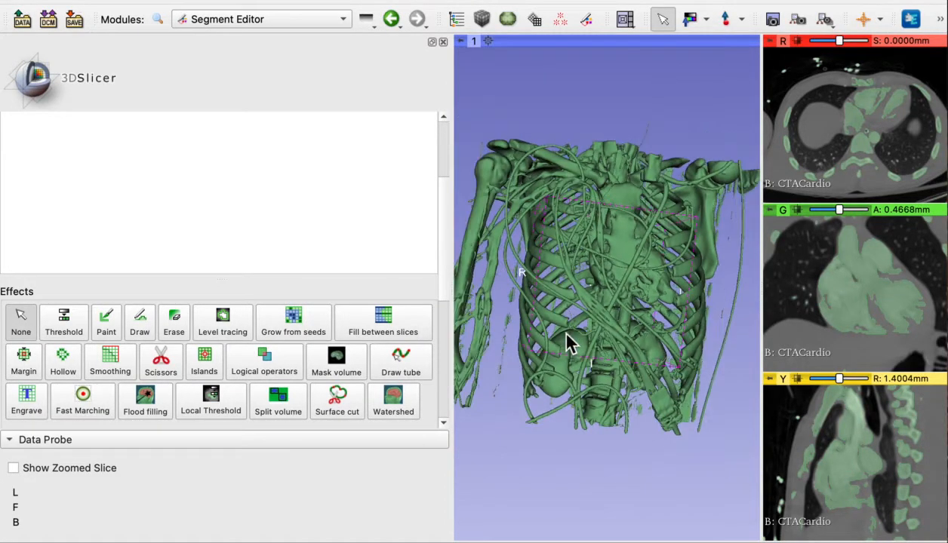
scroll(570, 343, "down", 2)
left_click(219, 366)
scroll(171, 408, "down", 3)
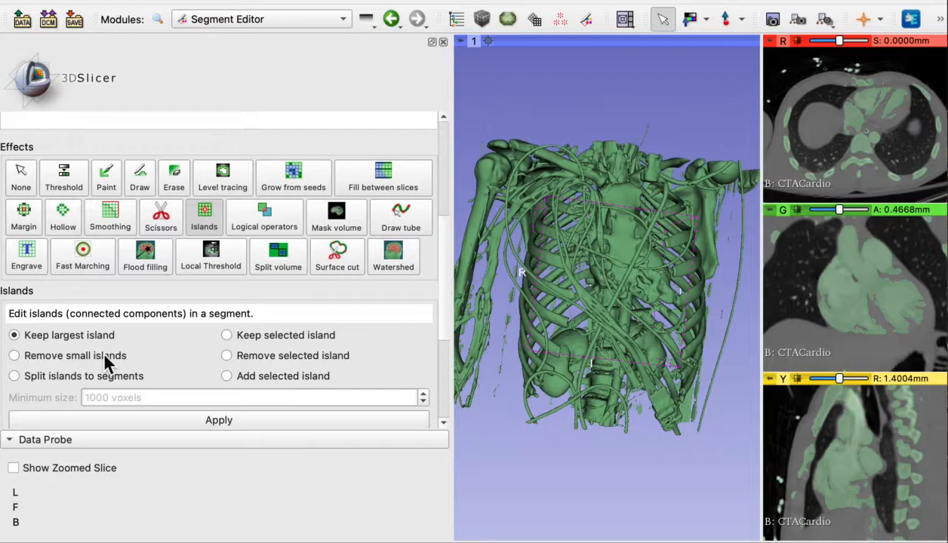
left_click(16, 356)
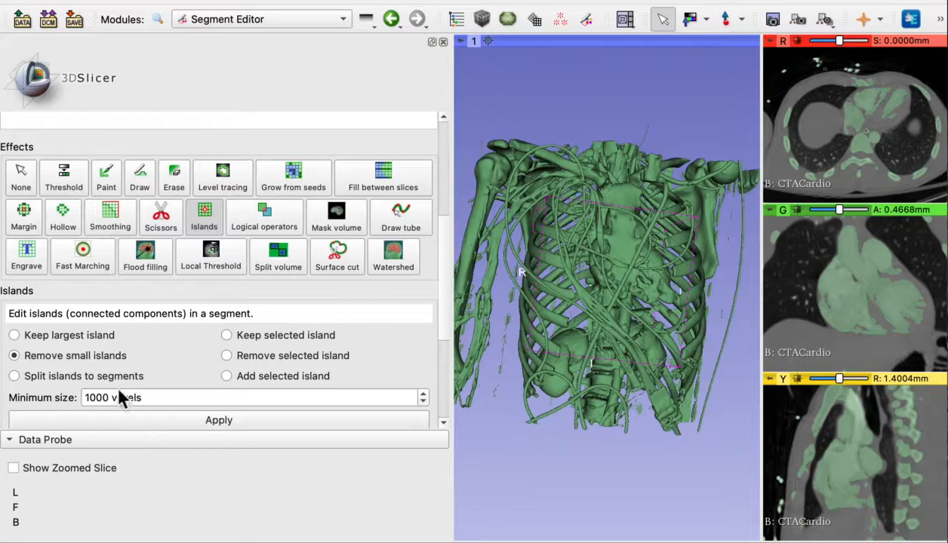
left_click(15, 337)
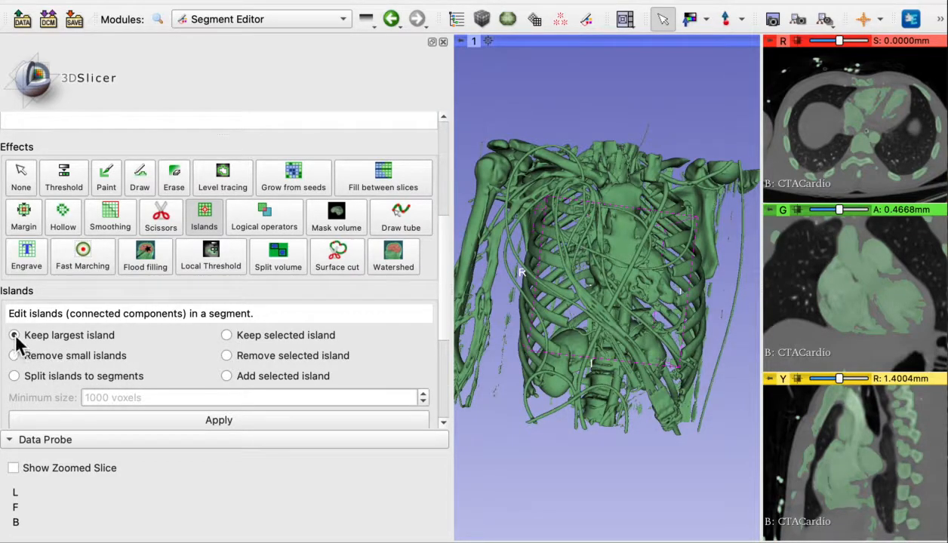
left_click(238, 421)
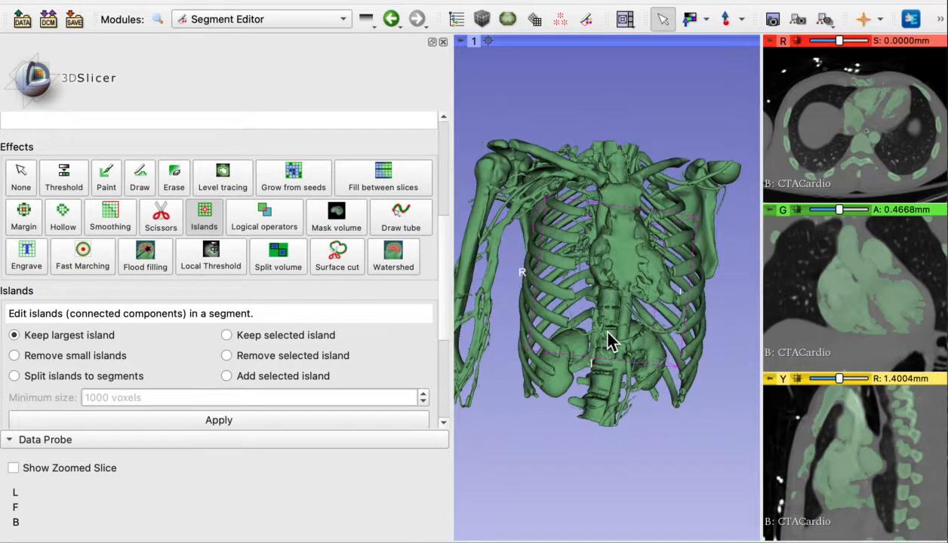
Step: Set up the Erase effect for the bridge between the rib and shoulder blade, with 3D view editing enabled and a 4% brush diameter
scroll(612, 344, "down", 3)
scroll(616, 339, "up", 6)
left_click_drag(617, 339, 640, 323)
left_click_drag(685, 264, 655, 357)
scroll(655, 357, "up", 10)
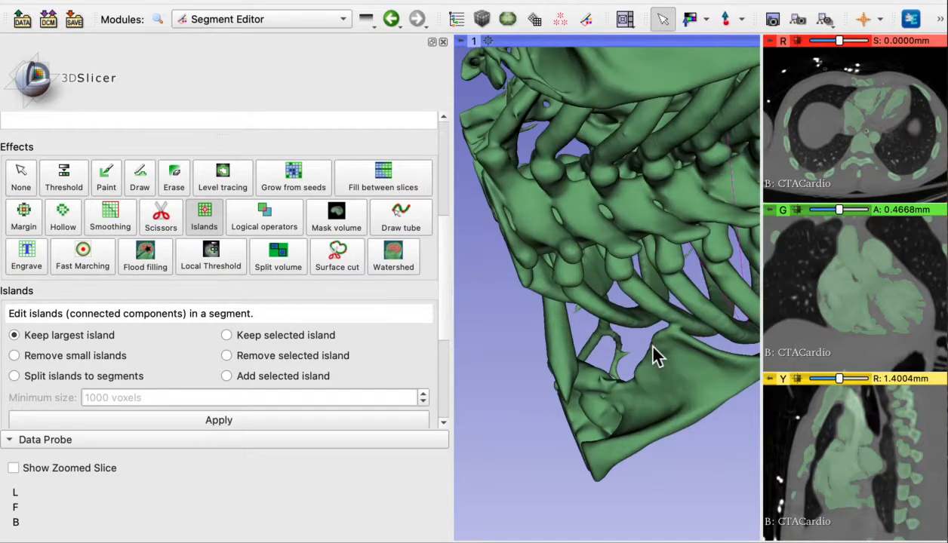
left_click_drag(526, 297, 550, 360)
scroll(553, 366, "up", 3)
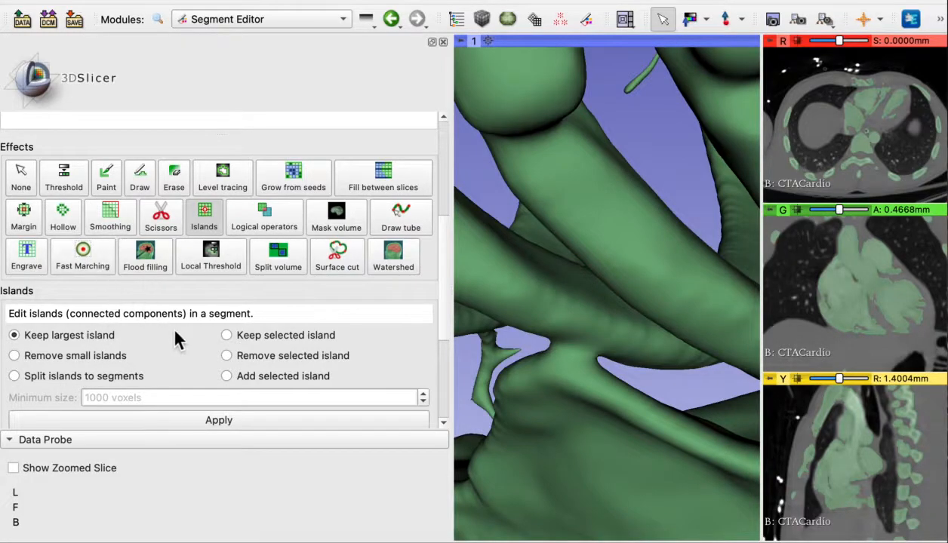
left_click(179, 184)
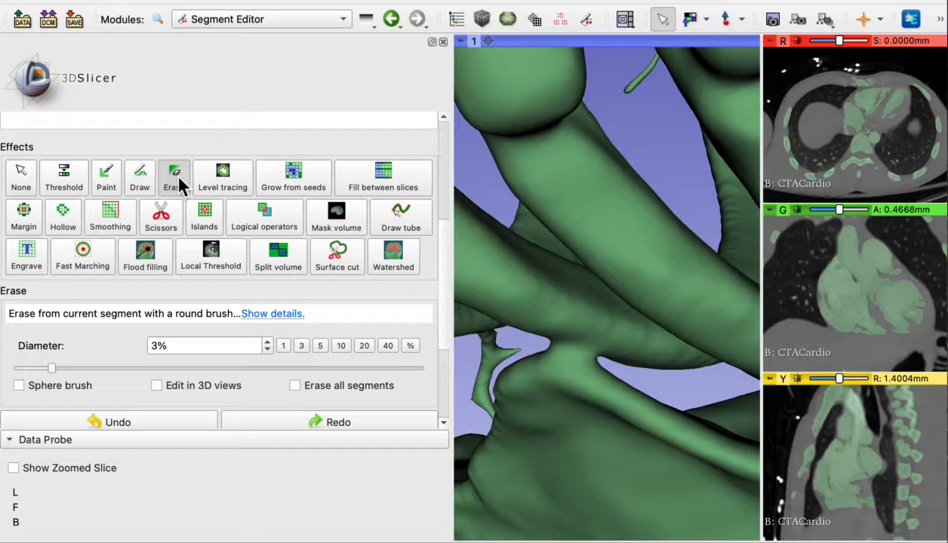
scroll(169, 296, "up", 5)
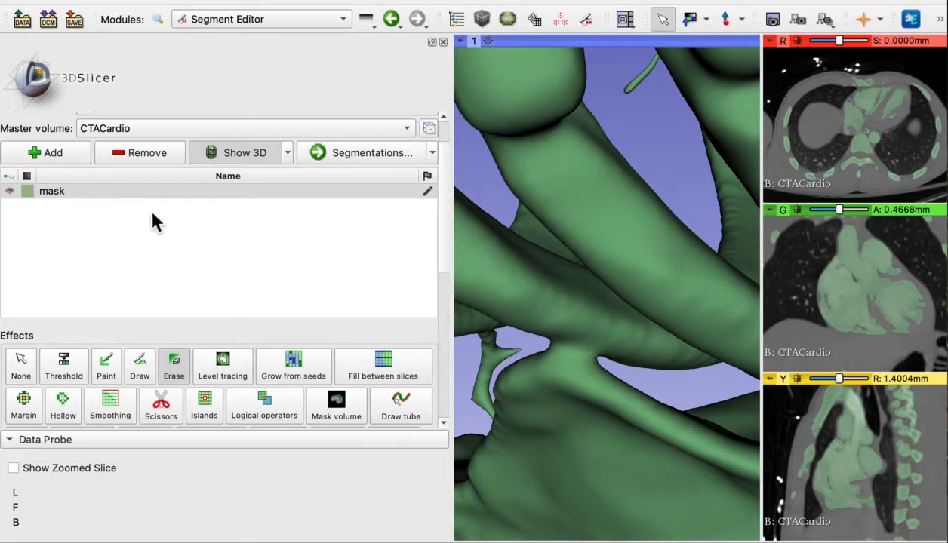
scroll(143, 257, "down", 5)
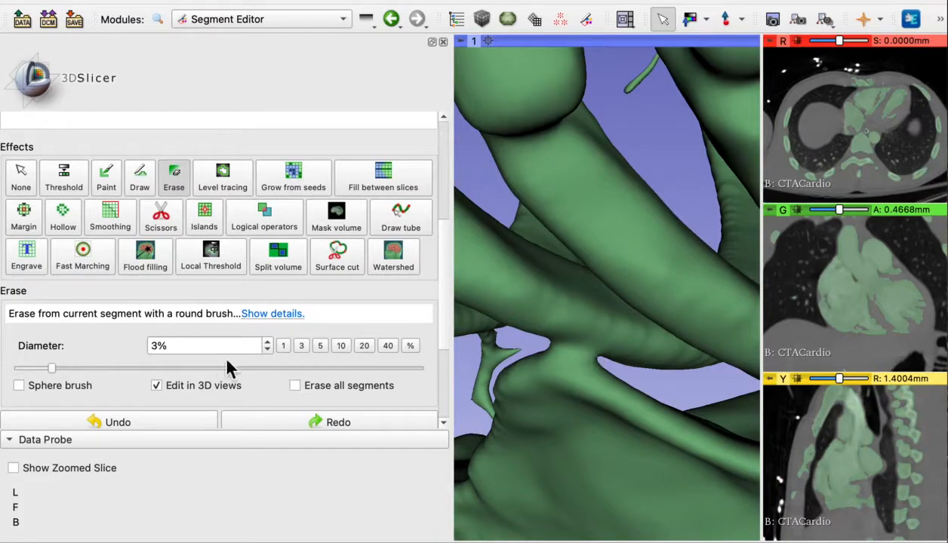
left_click(267, 341)
Step: Erase material along the narrow bridge joining the rib and the shoulder blade in the 3D view
mouse_move(553, 348)
left_mouse_down()
mouse_move(567, 360)
mouse_move(613, 365)
left_mouse_up()
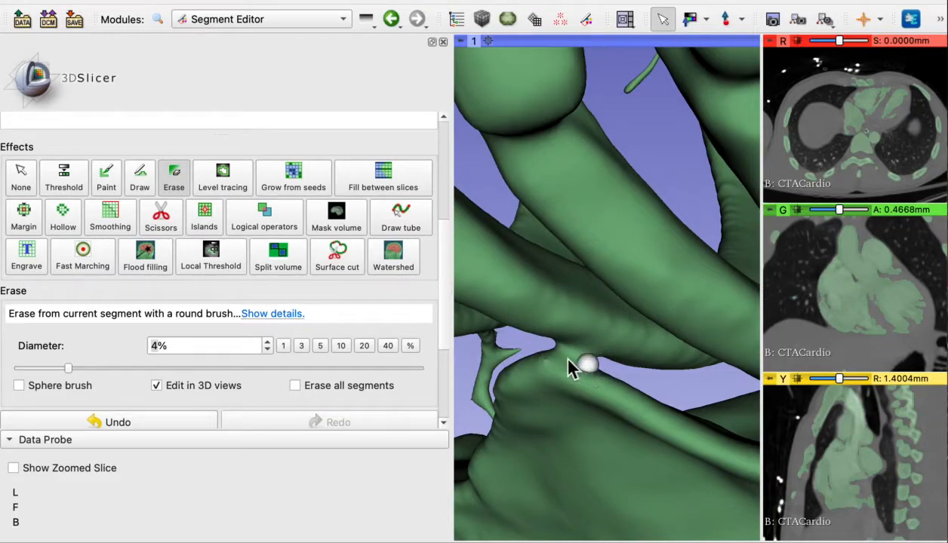
scroll(554, 349, "down", 1)
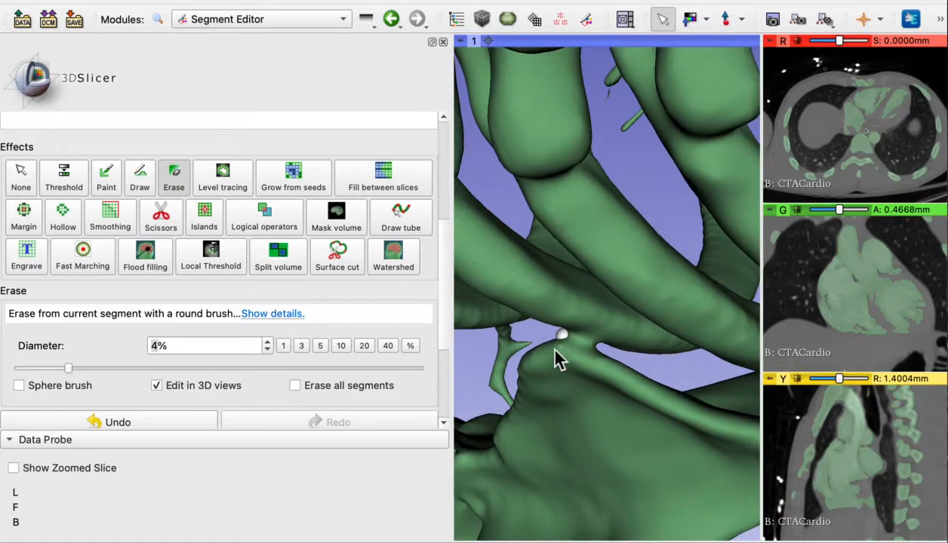
scroll(554, 349, "up", 2)
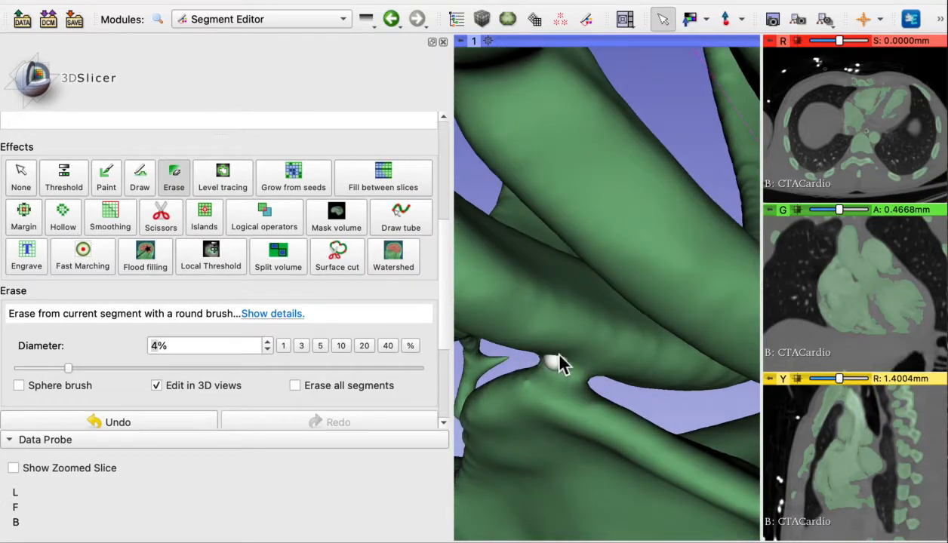
mouse_move(563, 345)
left_mouse_down()
mouse_move(546, 364)
mouse_move(432, 394)
left_mouse_up()
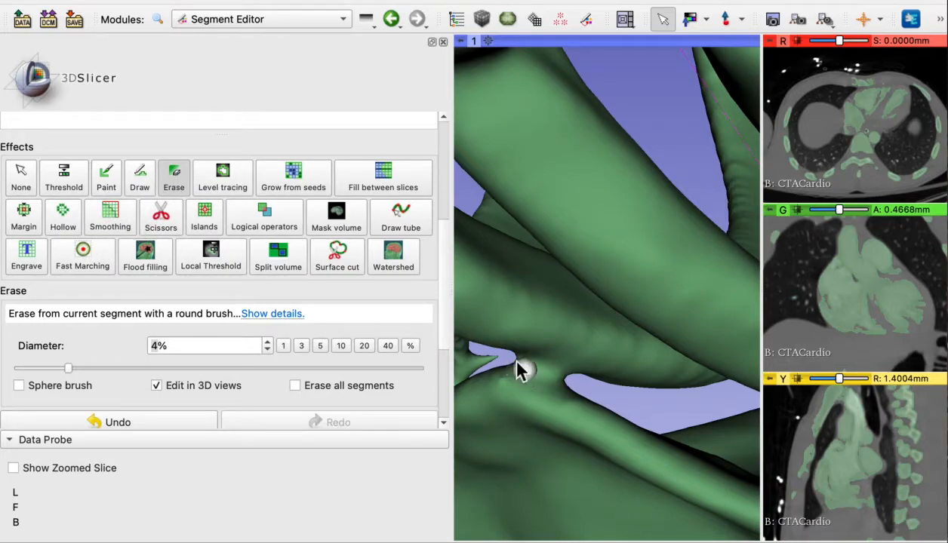
left_click_drag(527, 355, 564, 363)
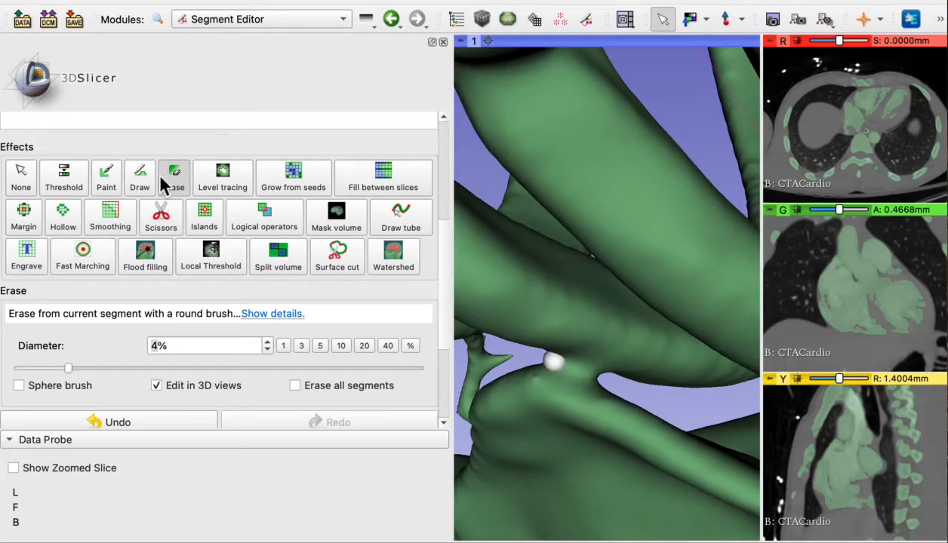